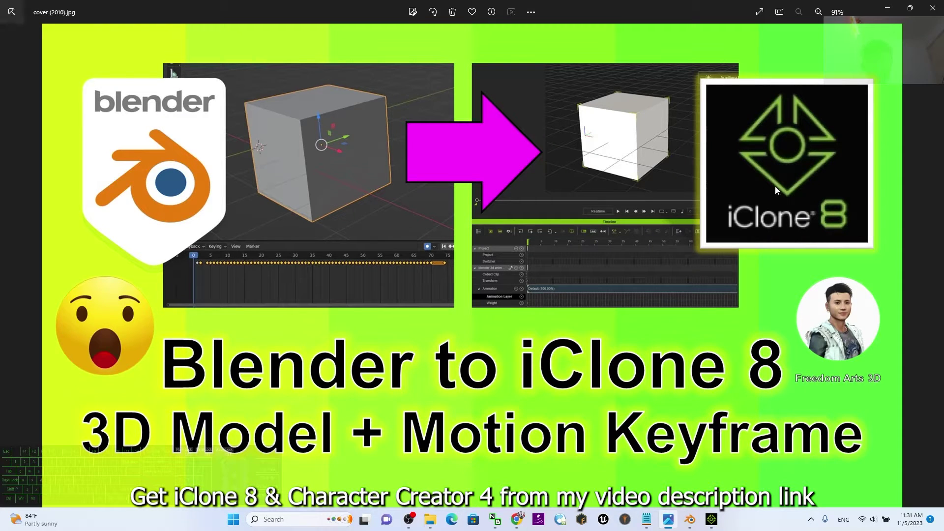
# Step: Bring up Blender, preview the cube's animation twice, and rewind to frame 0
pyautogui.click(690, 520)
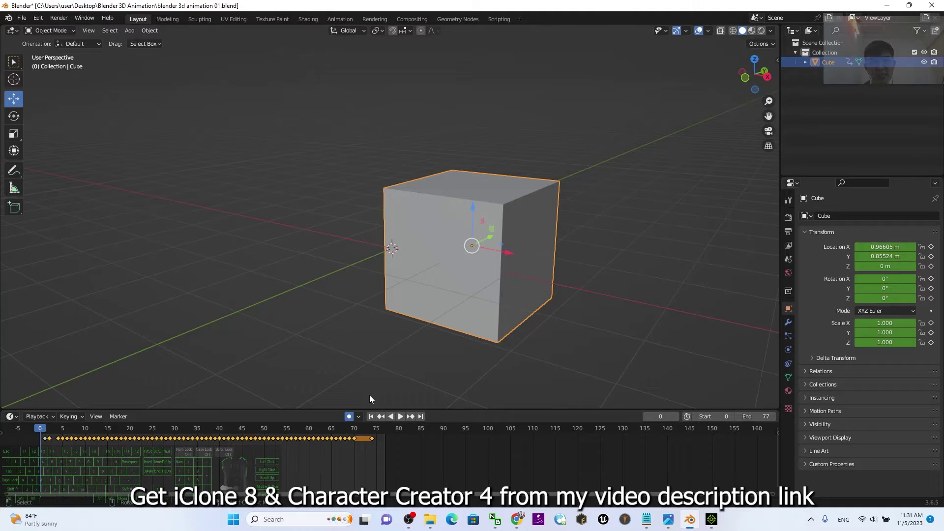
pyautogui.click(400, 416)
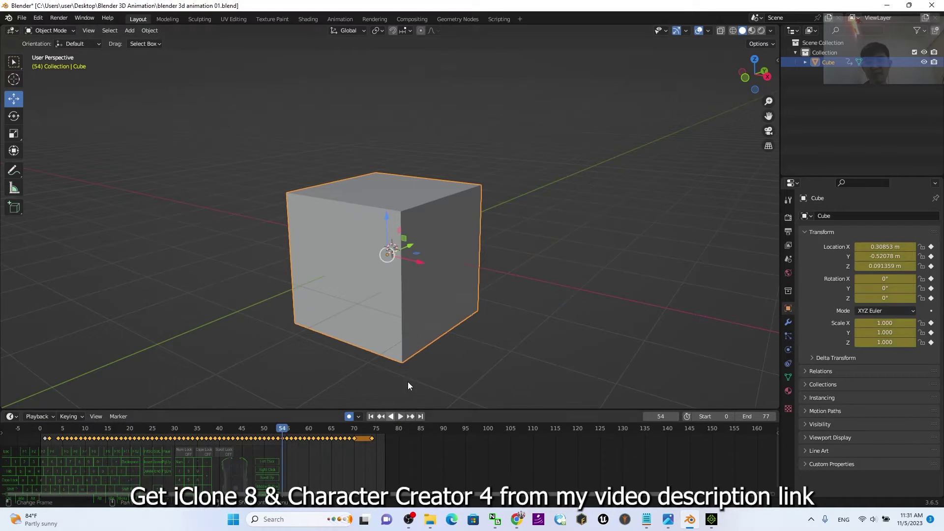
pyautogui.press('space')
pyautogui.click(401, 417)
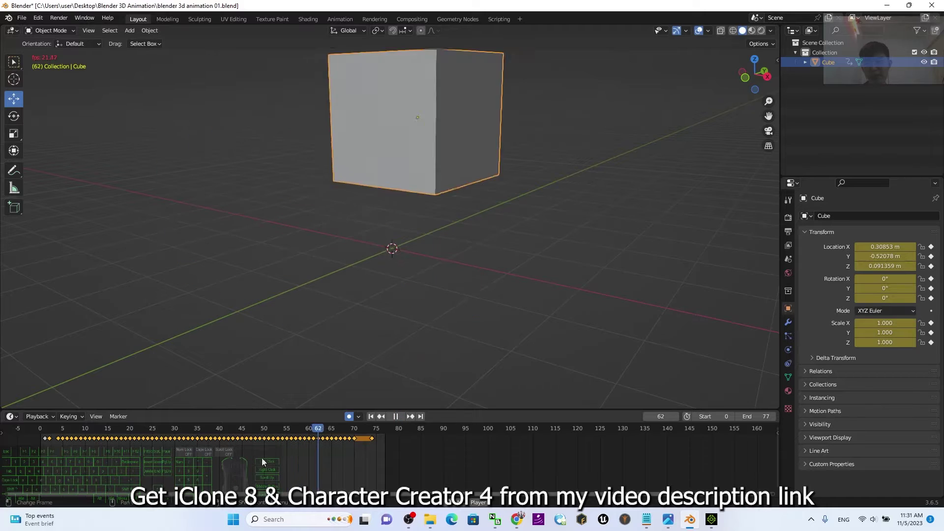
pyautogui.click(401, 418)
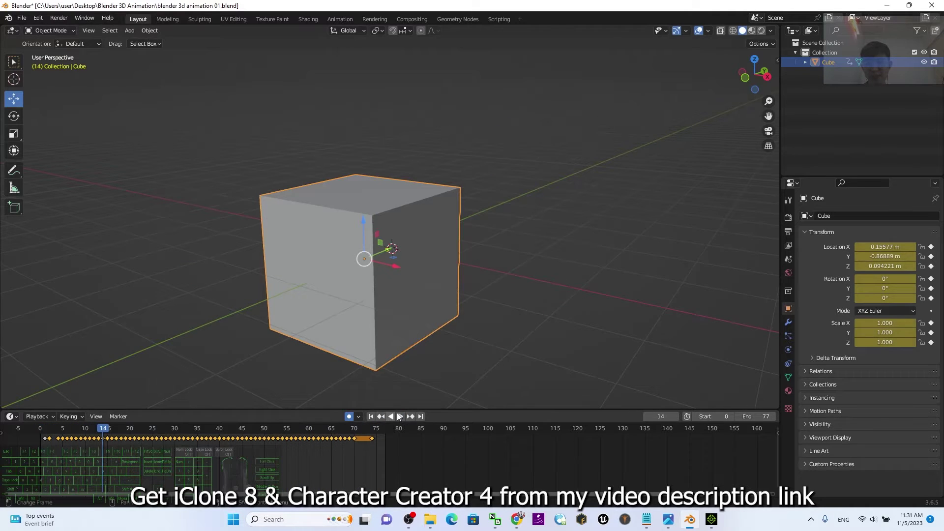
pyautogui.click(373, 417)
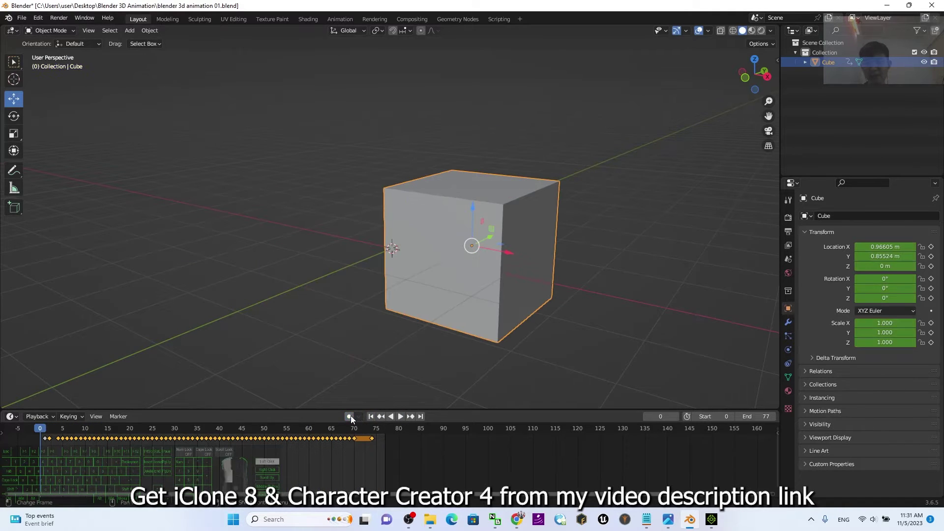
# Step: Switch to iClone 8, play the imported cube's animation, and stop back at frame 0
pyautogui.click(711, 520)
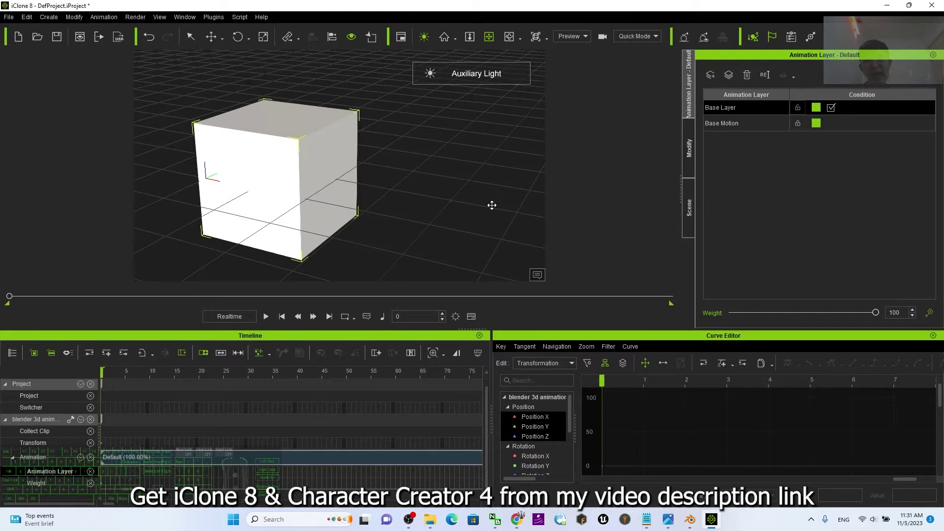
pyautogui.click(689, 519)
pyautogui.press('space')
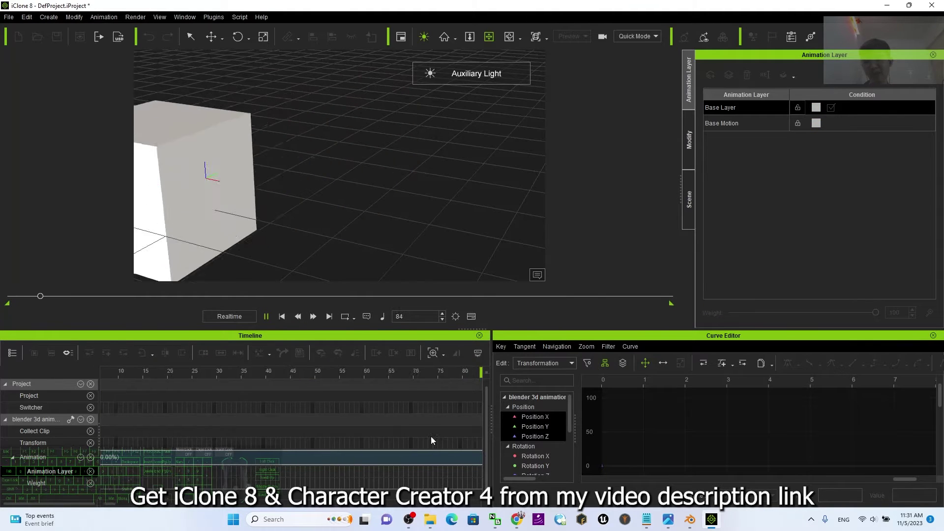
pyautogui.click(267, 316)
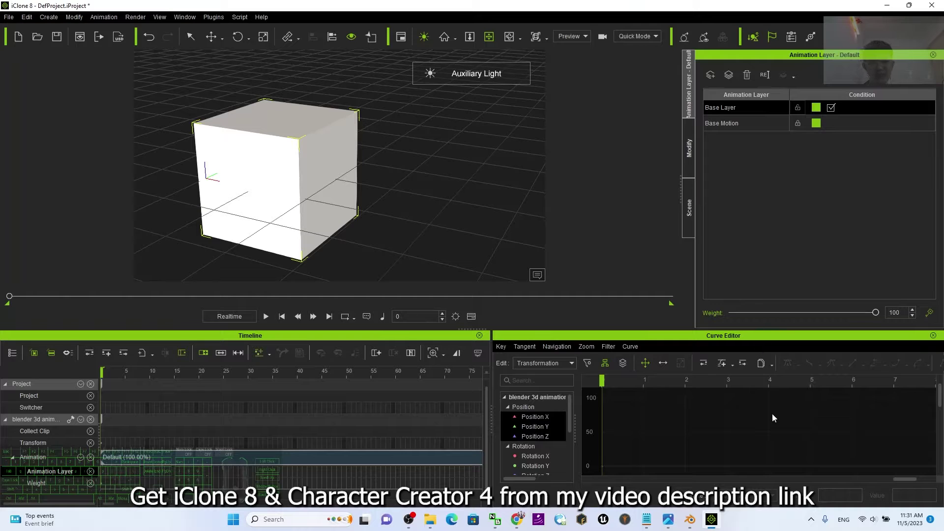
pyautogui.moveTo(711, 520)
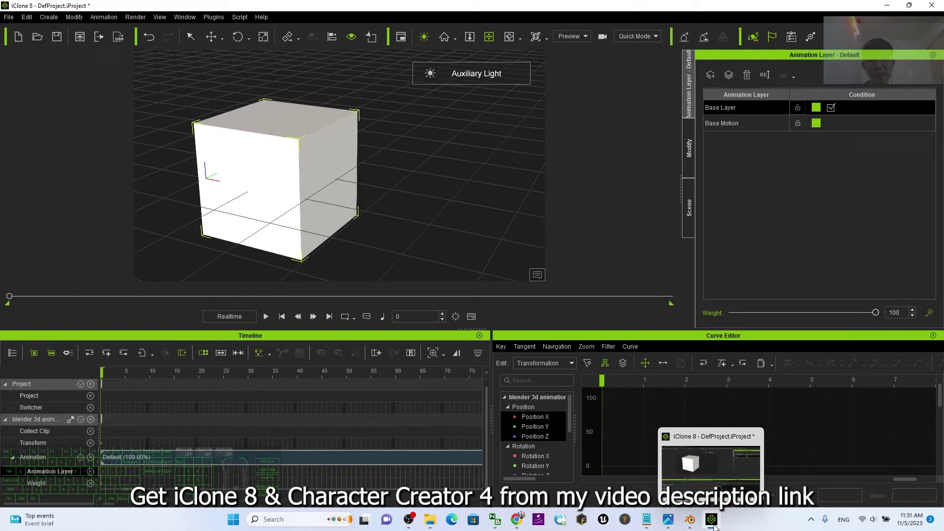
# Step: Start a new iClone project without saving the cube scene, and apply the Standard workspace
pyautogui.click(9, 17)
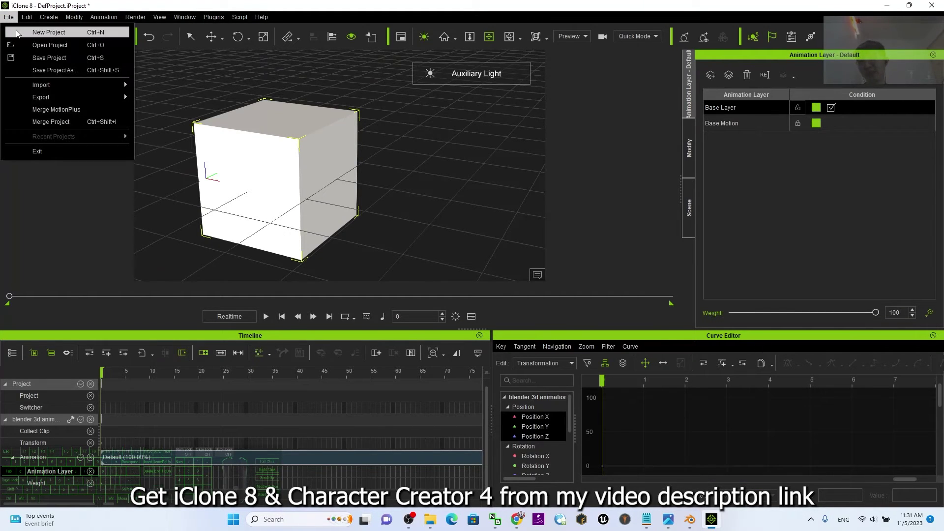
pyautogui.click(17, 33)
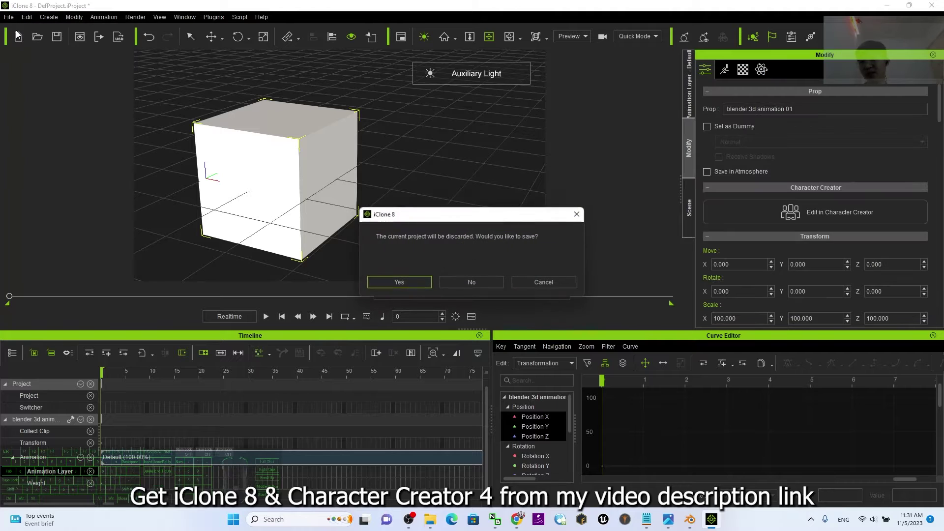
pyautogui.click(482, 283)
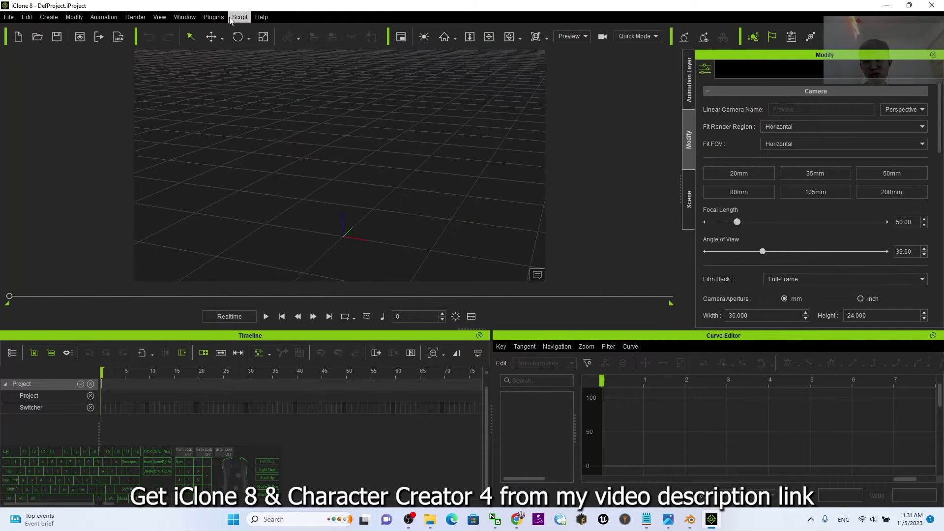
pyautogui.click(184, 17)
pyautogui.moveTo(218, 31)
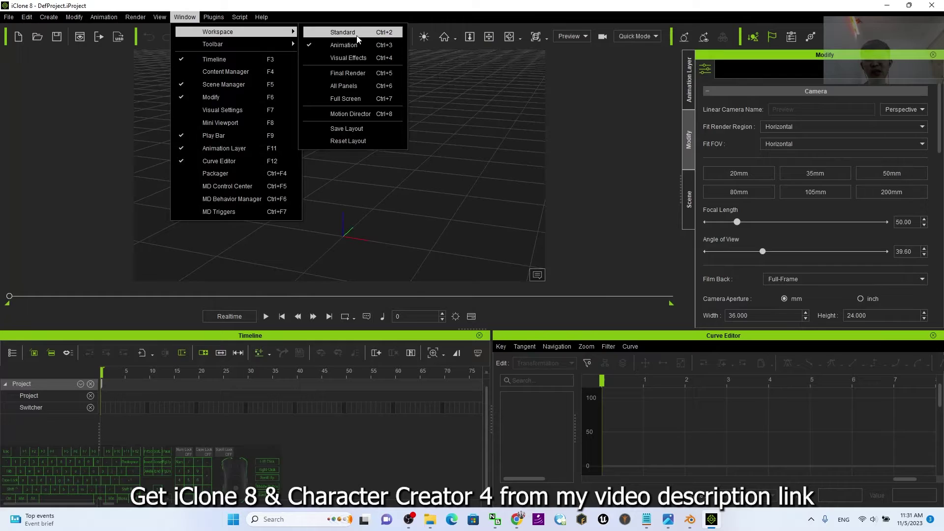
pyautogui.click(340, 33)
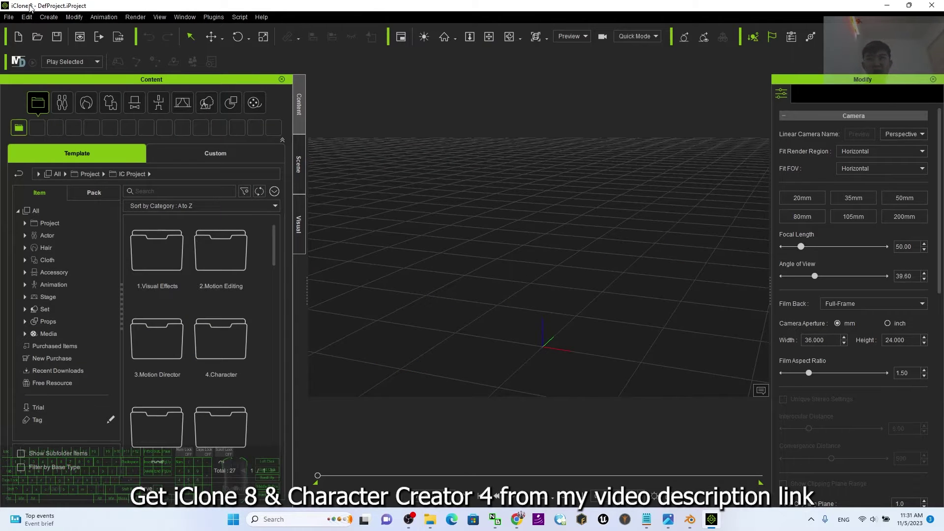
# Step: Minimize iClone, then restore and move the Blender window to expose the desktop
pyautogui.click(885, 8)
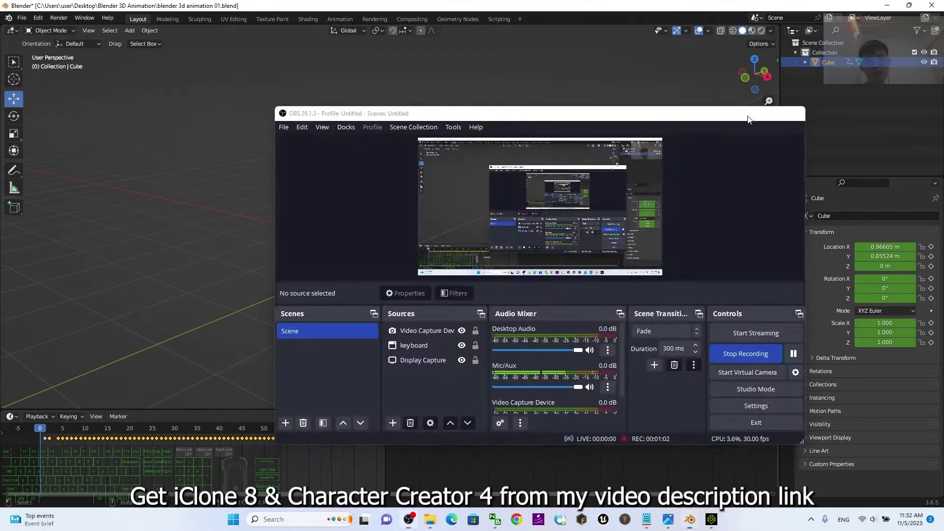
pyautogui.click(748, 118)
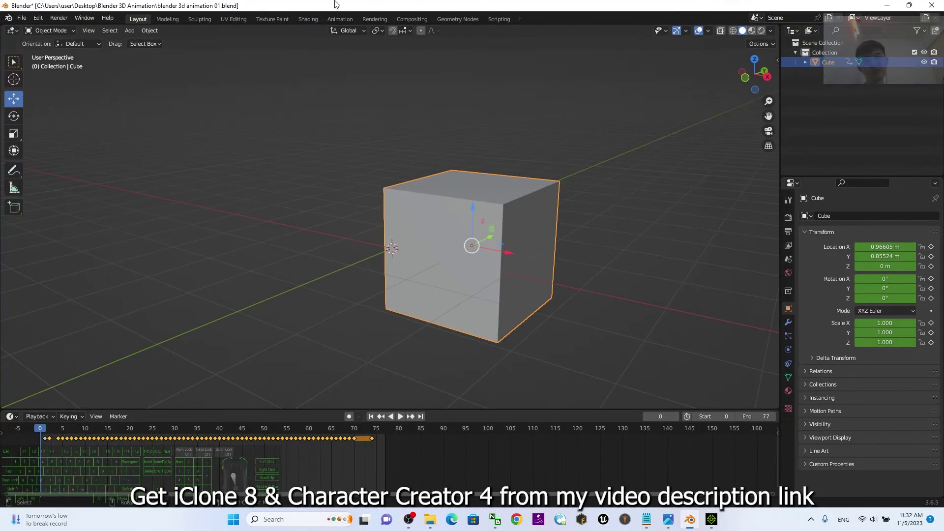
pyautogui.moveTo(443, 6); pyautogui.dragTo(486, 16)
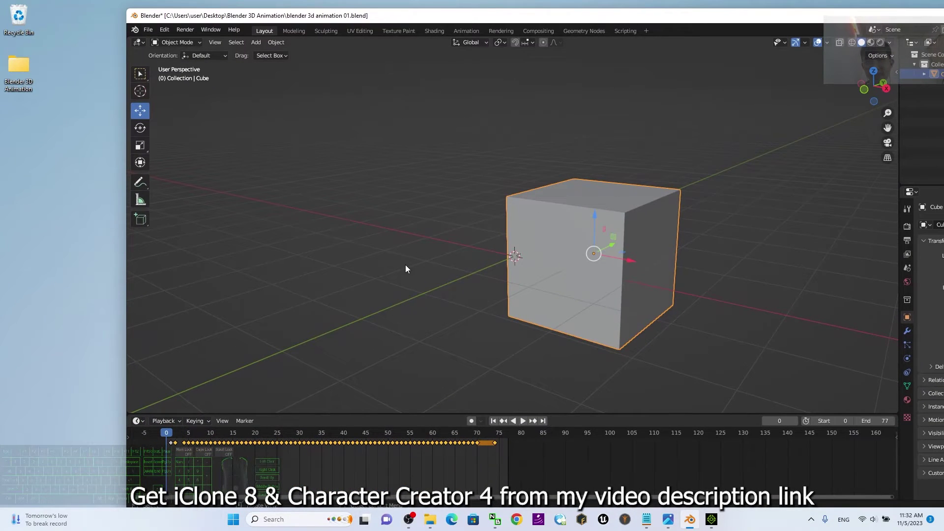
# Step: Create a new empty desktop folder named Cube01
pyautogui.rightClick(13, 170)
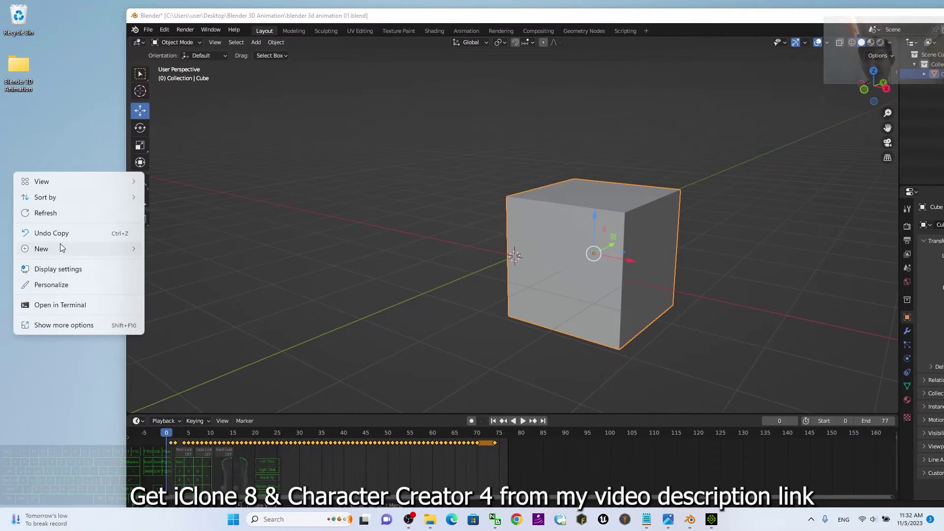
pyautogui.moveTo(42, 249)
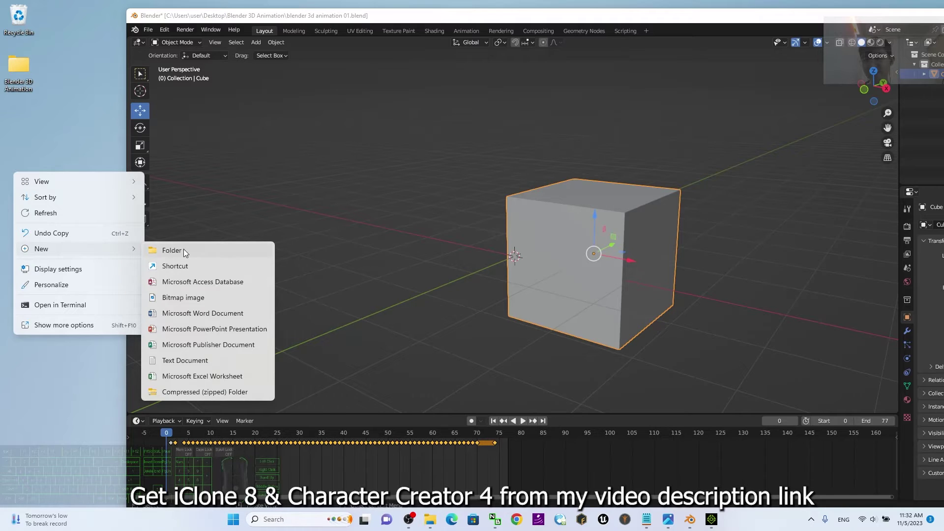
pyautogui.click(184, 248)
pyautogui.write('c')
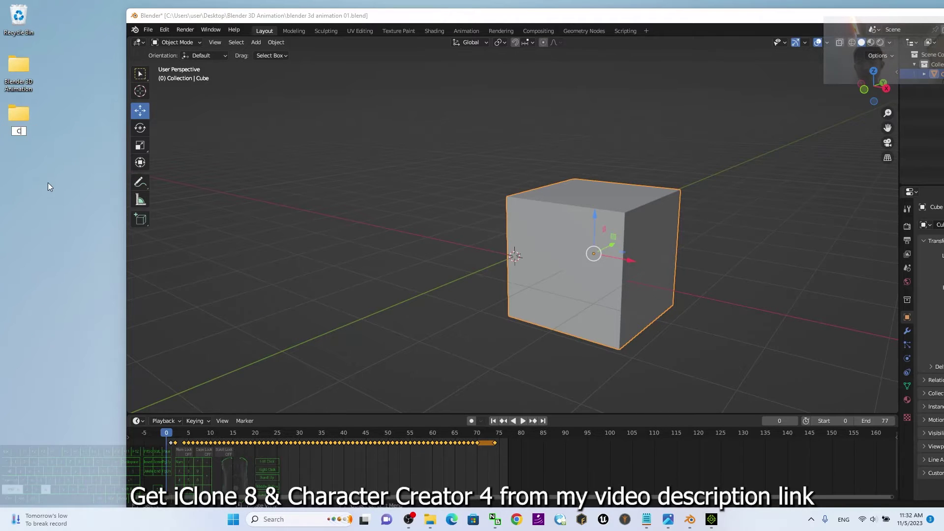
pyautogui.write('ube01')
pyautogui.press('Return')
pyautogui.press('Return')
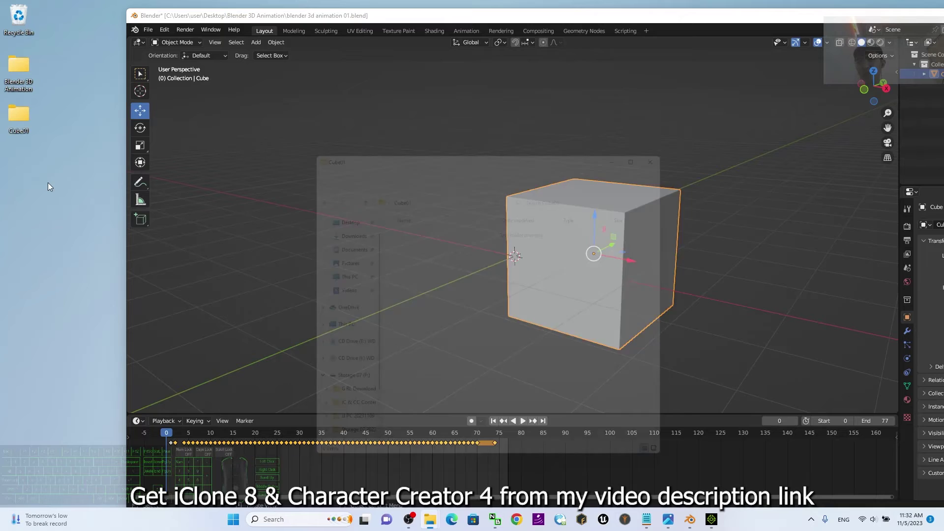
pyautogui.moveTo(473, 151); pyautogui.dragTo(219, 130)
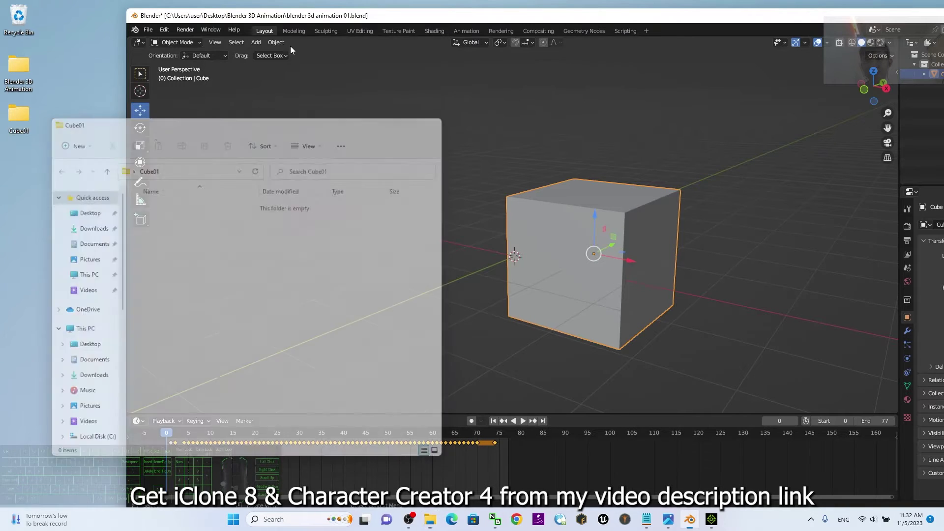
# Step: Start an FBX export with Path Mode set to Copy and Embed Textures enabled
pyautogui.click(150, 30)
pyautogui.moveTo(165, 172)
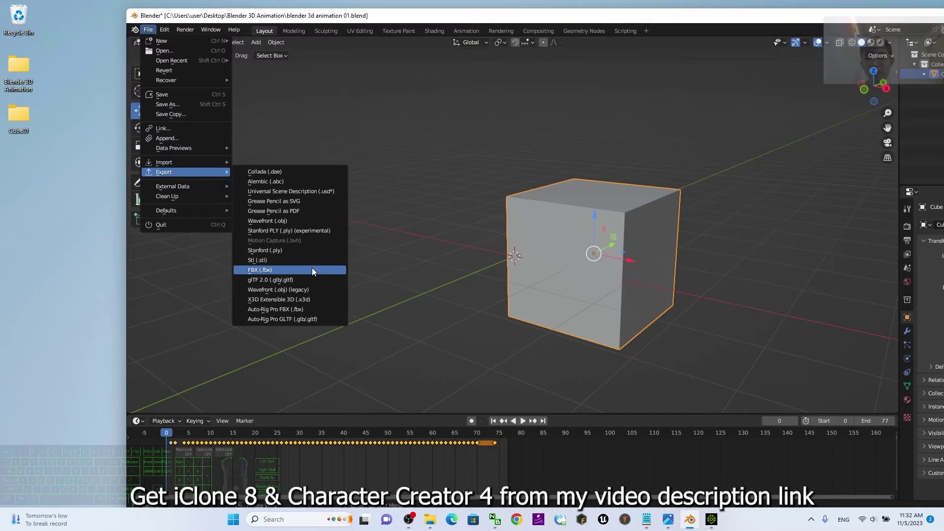
pyautogui.click(312, 270)
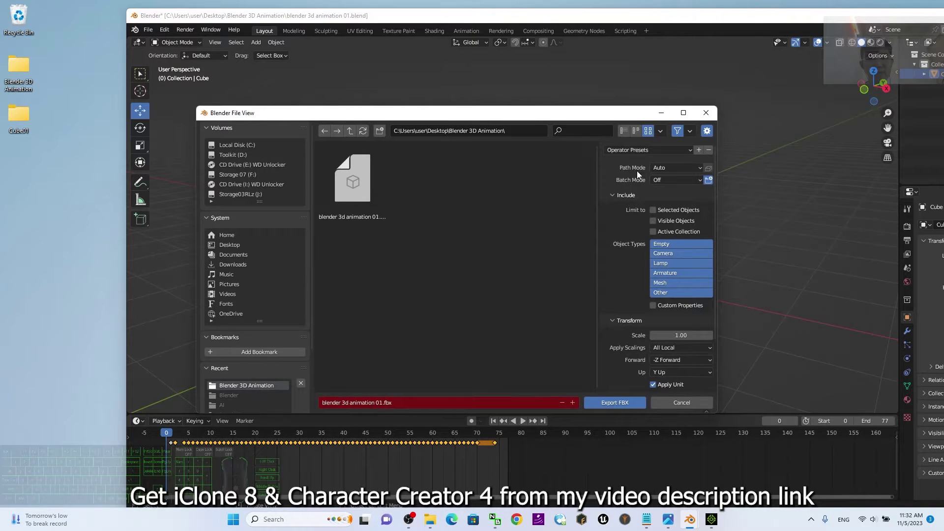
pyautogui.click(663, 168)
pyautogui.click(665, 235)
pyautogui.click(708, 168)
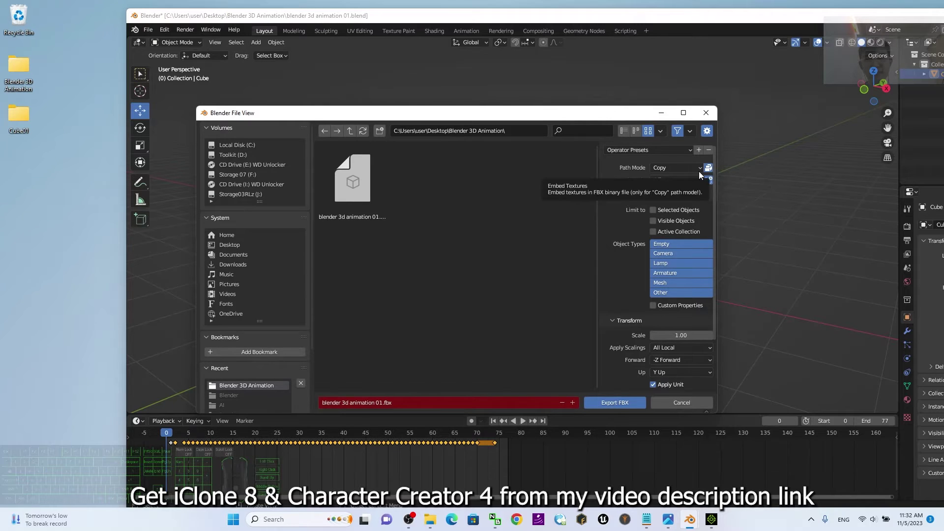
# Step: Export the scene as cube01.fbx into the Desktop/Cube01 folder
pyautogui.click(233, 245)
pyautogui.click(414, 209)
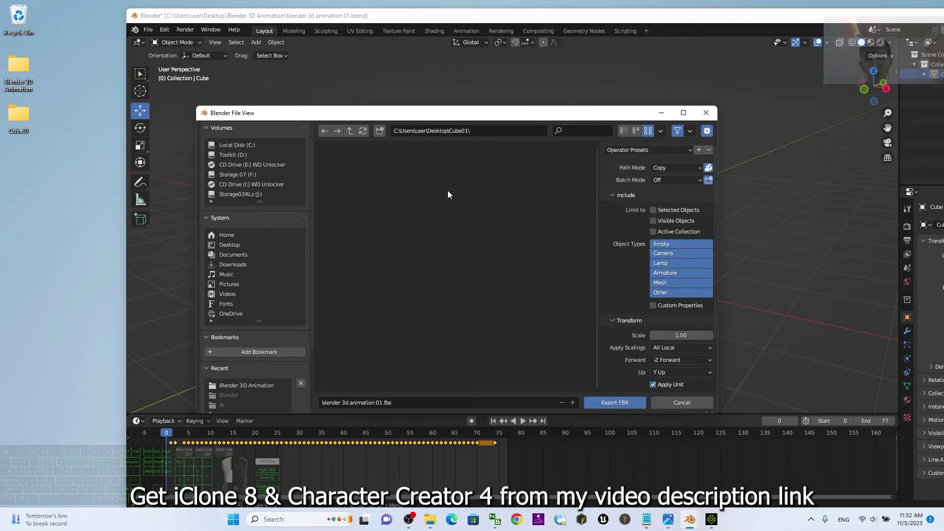
pyautogui.click(384, 406)
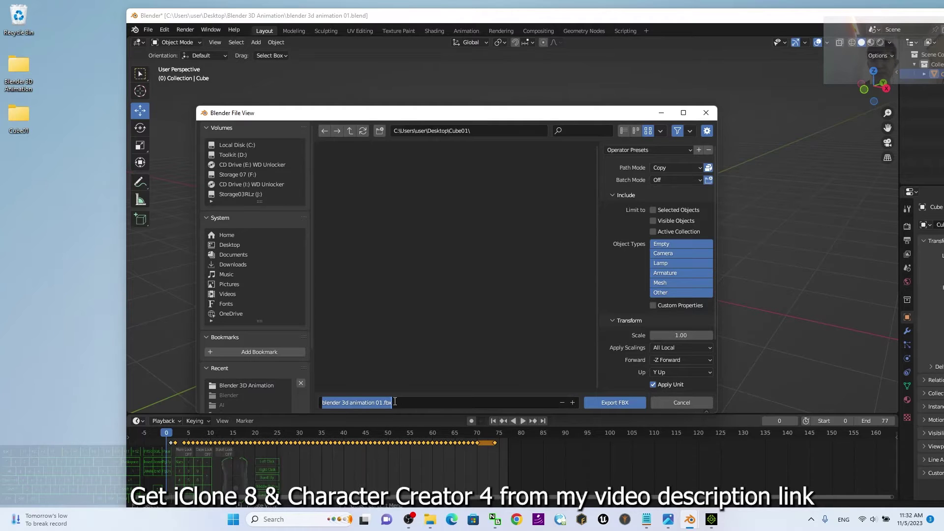
pyautogui.write('cube01')
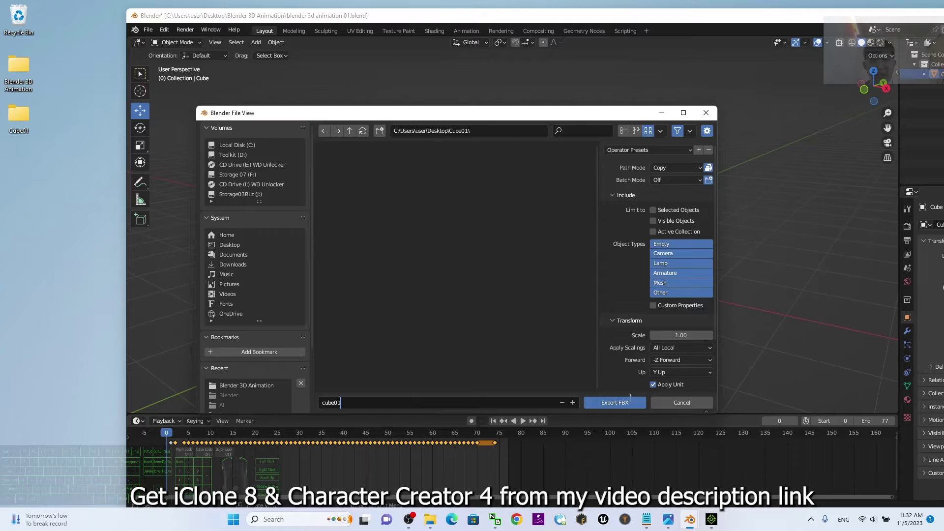
pyautogui.click(629, 402)
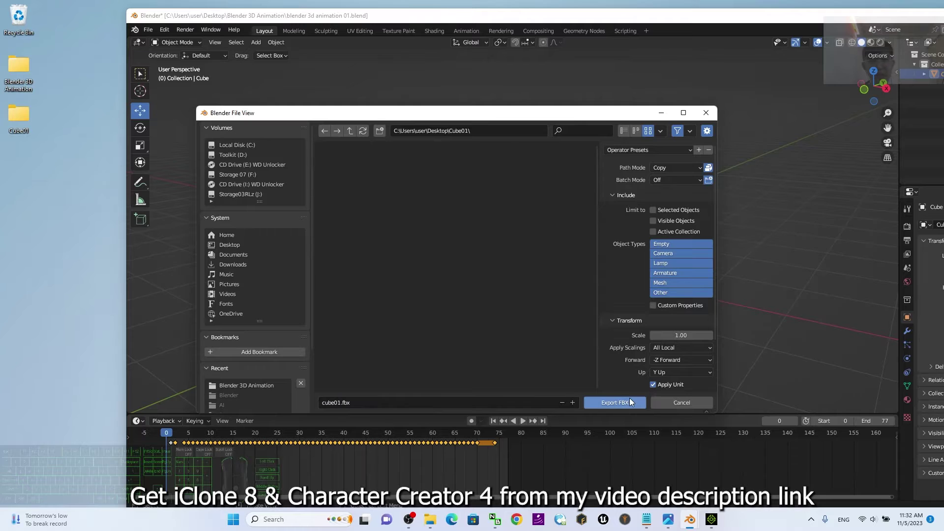
# Step: Drag cube01.fbx from the Cube01 folder into the iClone viewport, then maximize iClone
pyautogui.doubleClick(18, 117)
pyautogui.click(155, 206)
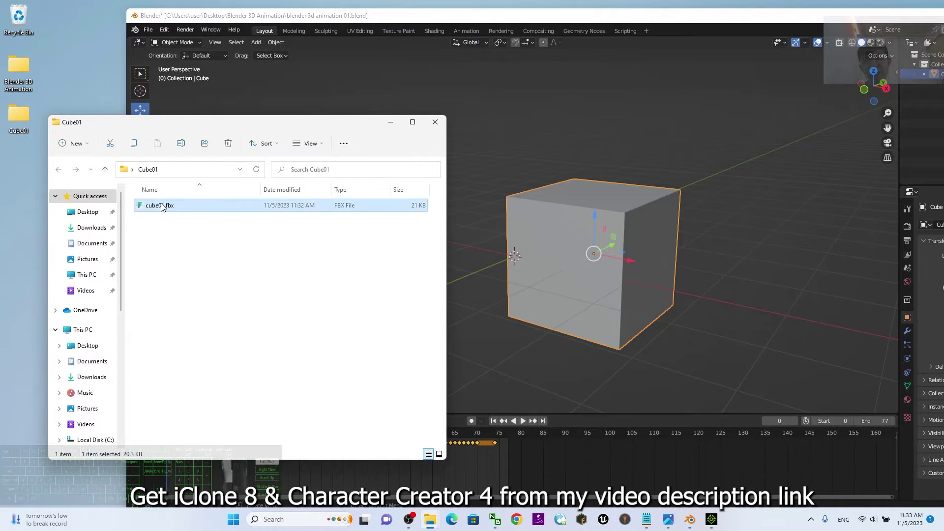
pyautogui.click(711, 519)
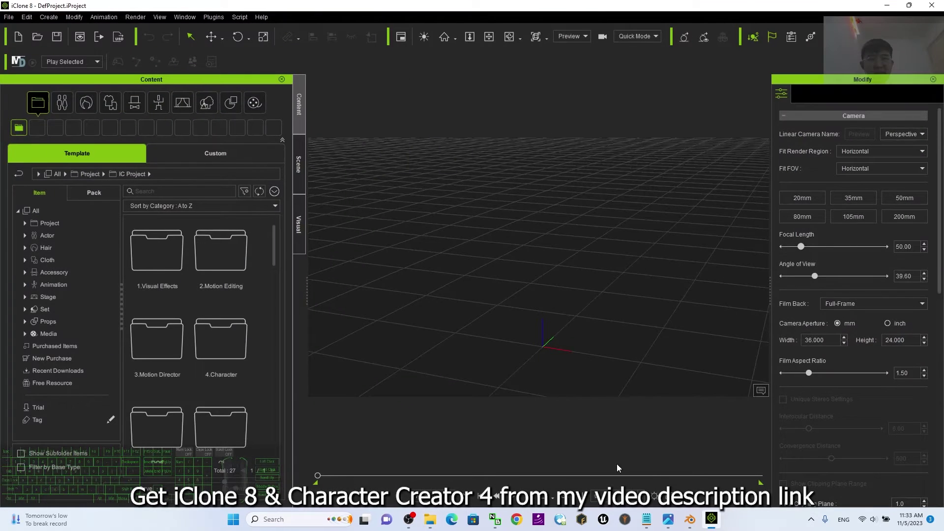
pyautogui.moveTo(369, 11); pyautogui.dragTo(509, 13)
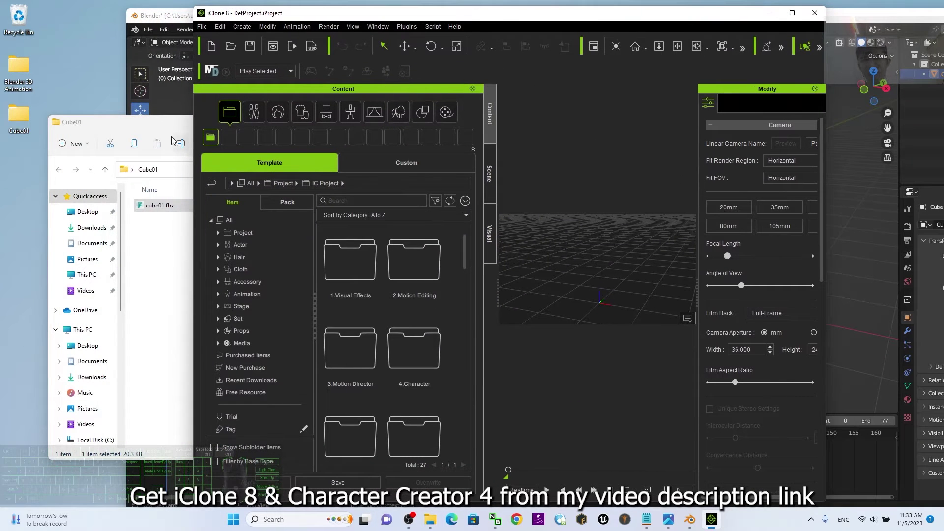
pyautogui.moveTo(157, 217); pyautogui.dragTo(604, 309)
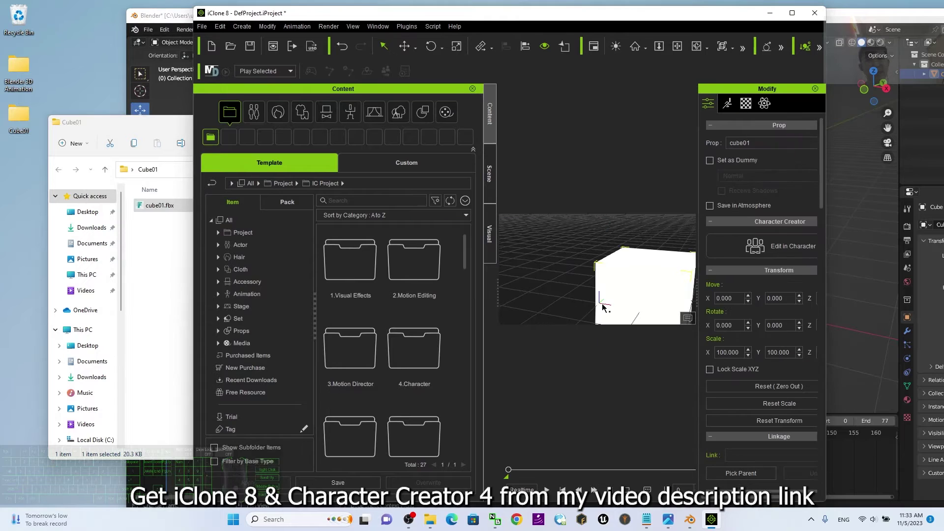
pyautogui.click(794, 13)
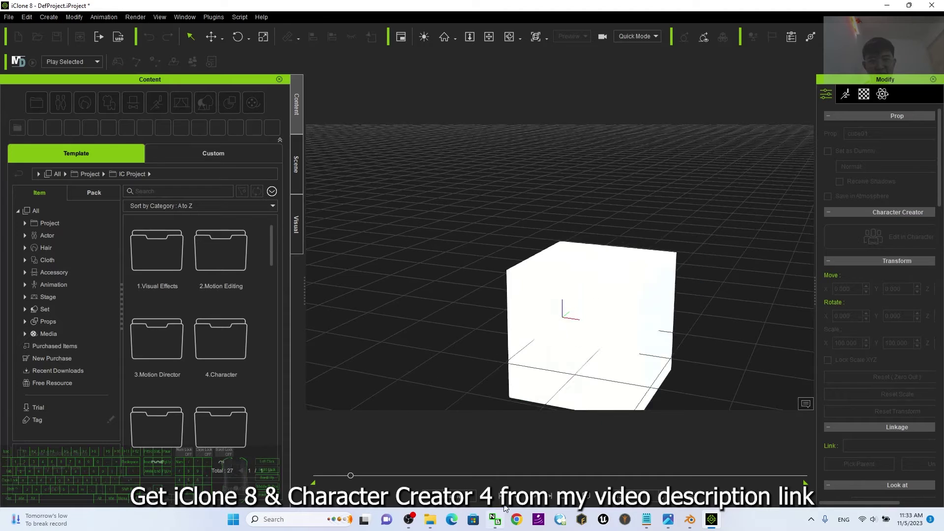
# Step: Stop iClone playback, compare against the Blender cube, then maximize iClone again
pyautogui.press('space')
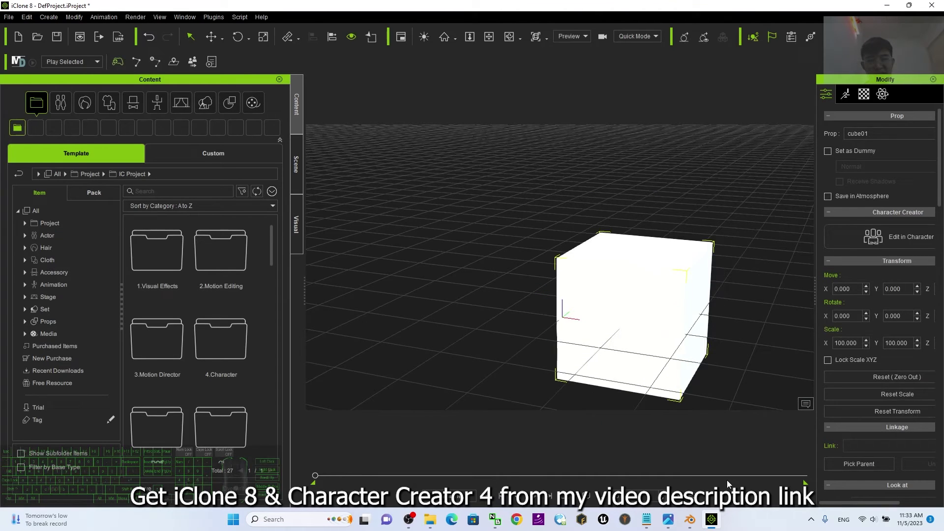
pyautogui.click(690, 519)
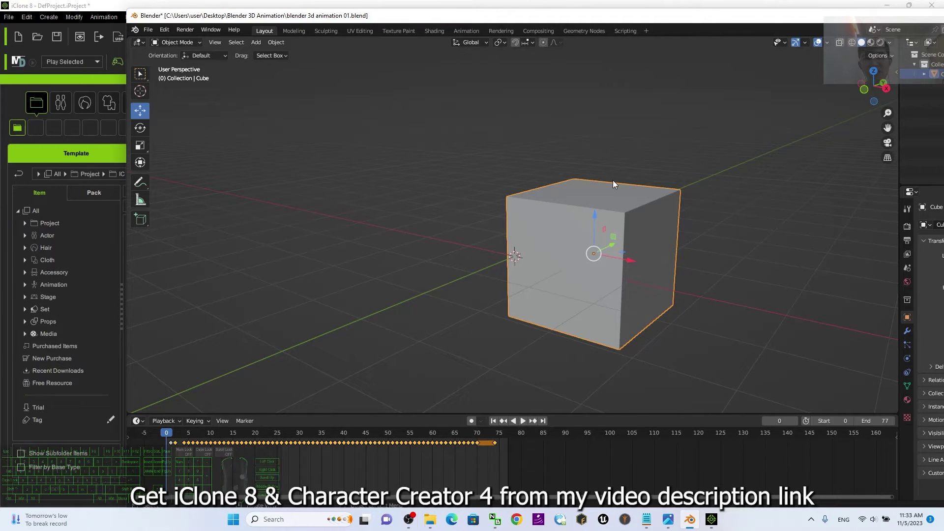
pyautogui.doubleClick(867, 16)
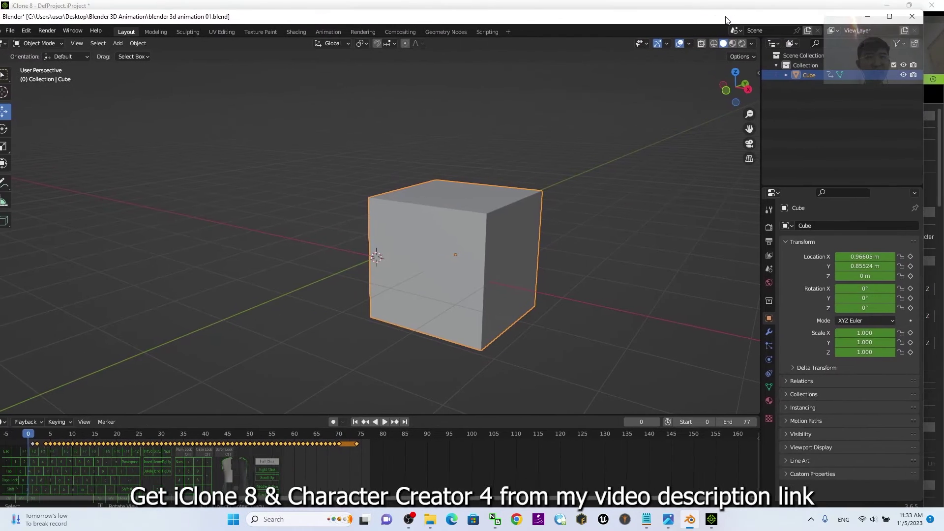
pyautogui.click(880, 4)
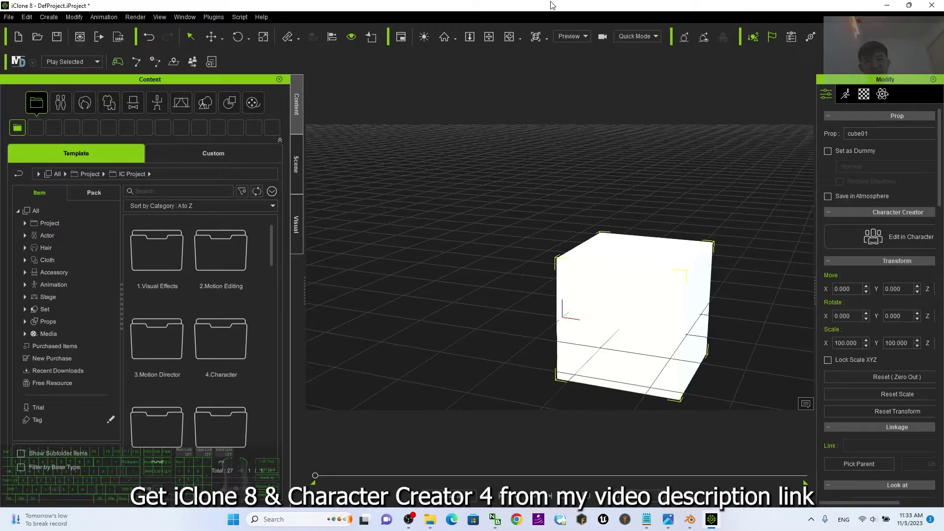
pyautogui.moveTo(656, 6); pyautogui.dragTo(653, 72)
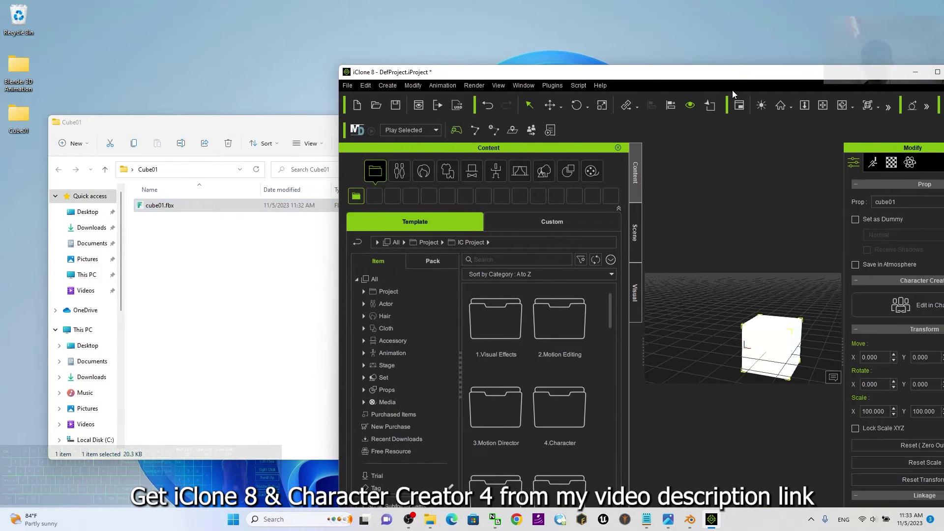
pyautogui.doubleClick(729, 75)
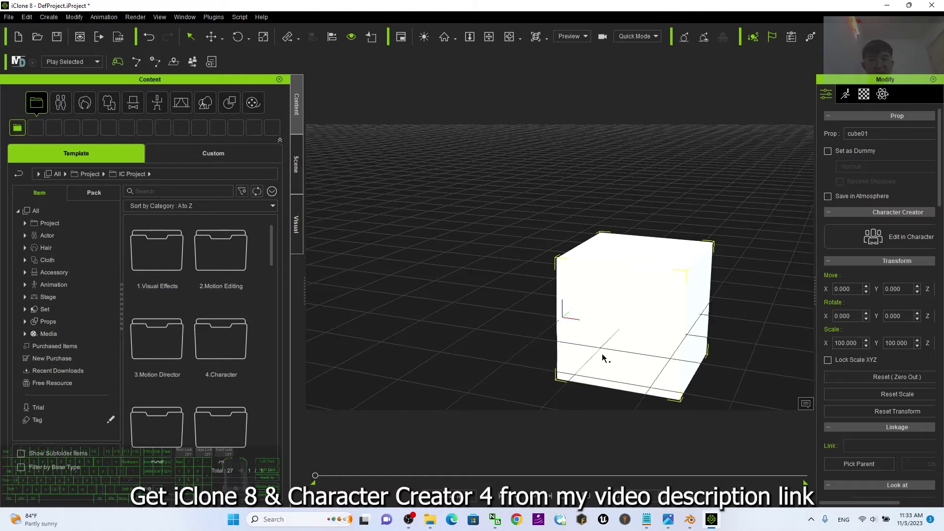
# Step: Use the Animation workspace, view cube01's Position Y curve, and show Animation Layer and Weight sub-tracks
pyautogui.click(184, 17)
pyautogui.moveTo(218, 32)
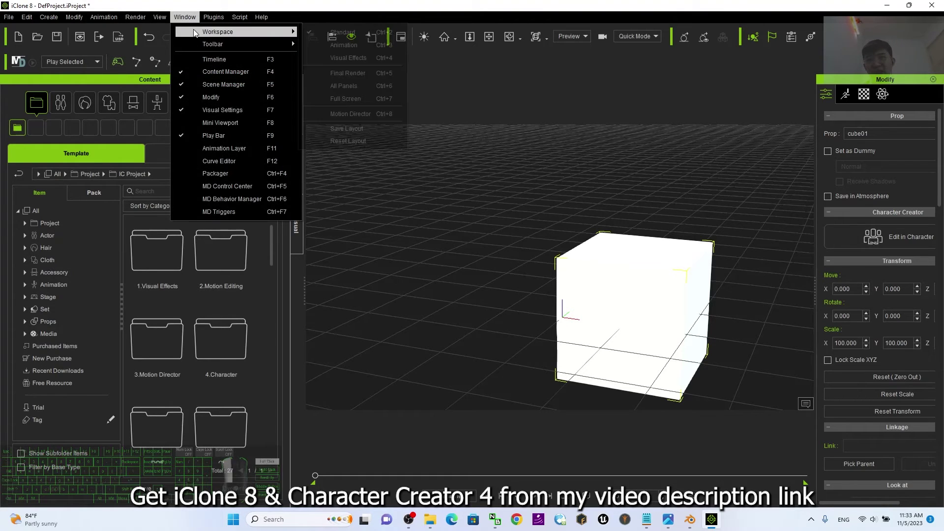
pyautogui.click(342, 44)
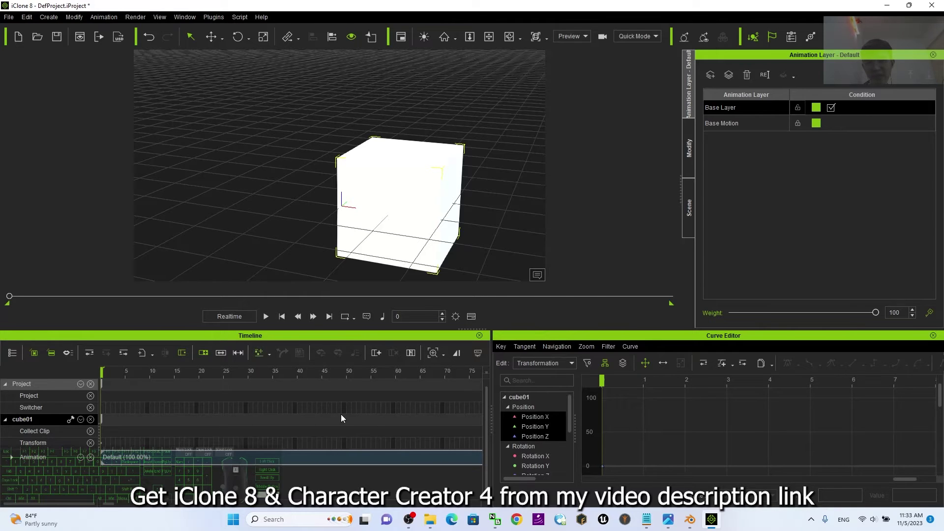
pyautogui.click(160, 459)
pyautogui.scroll(-3, 599, 447)
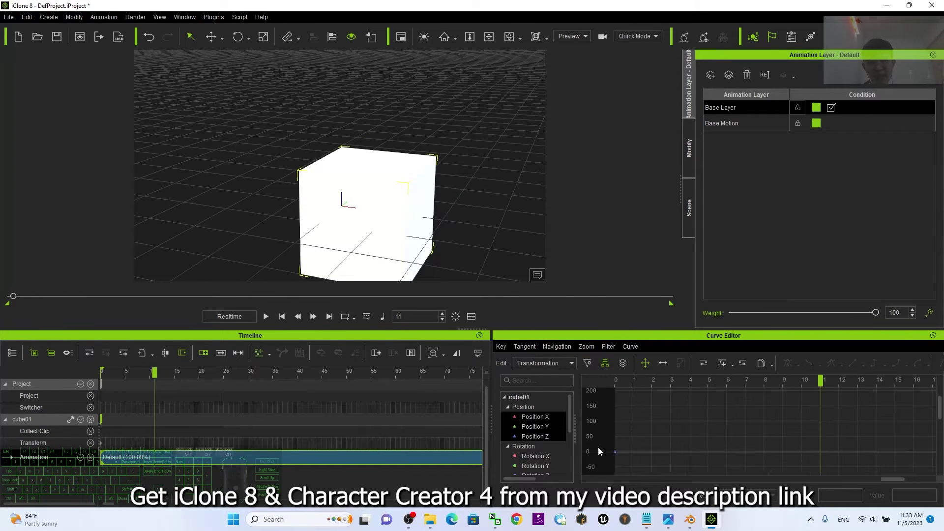
pyautogui.click(534, 463)
pyautogui.click(535, 427)
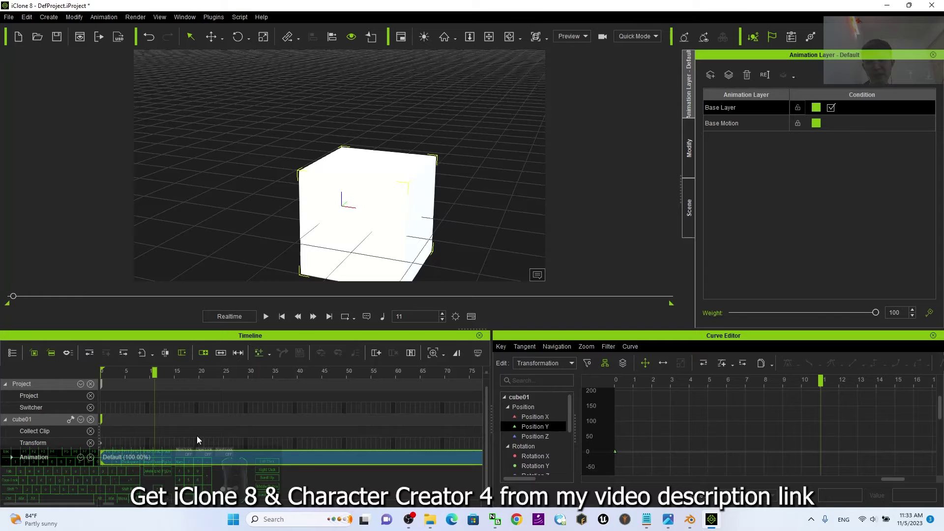
pyautogui.click(82, 458)
pyautogui.click(11, 458)
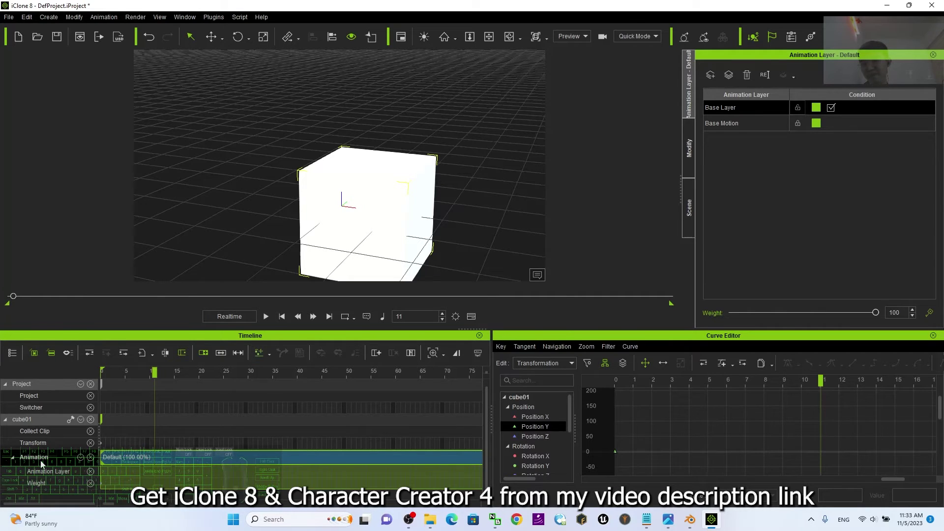
pyautogui.click(42, 483)
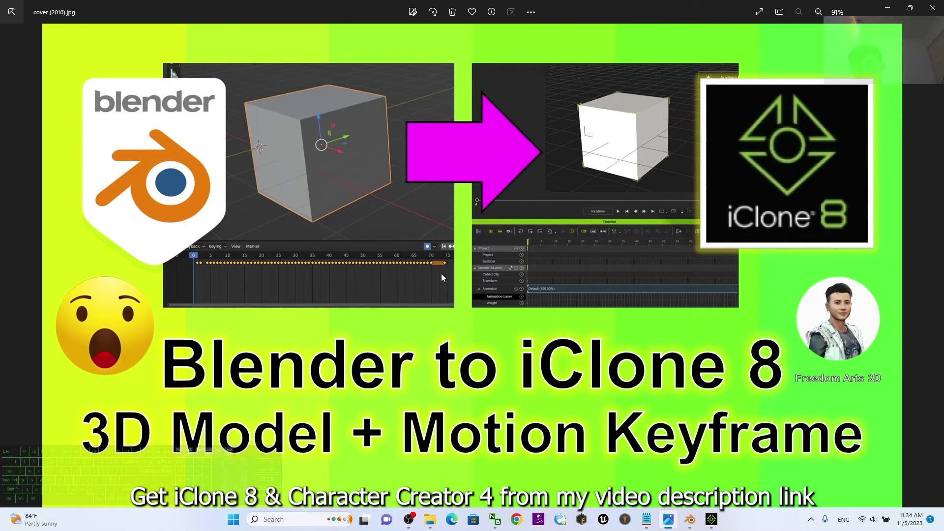
# Step: Play cube01's imported animation in iClone, rewind to frame 0, and briefly check Blender
pyautogui.click(712, 520)
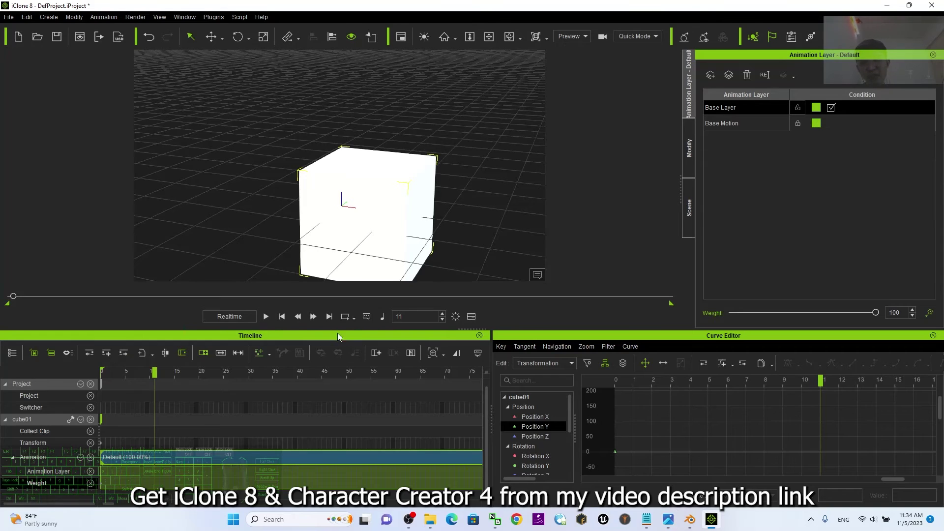
pyautogui.click(266, 316)
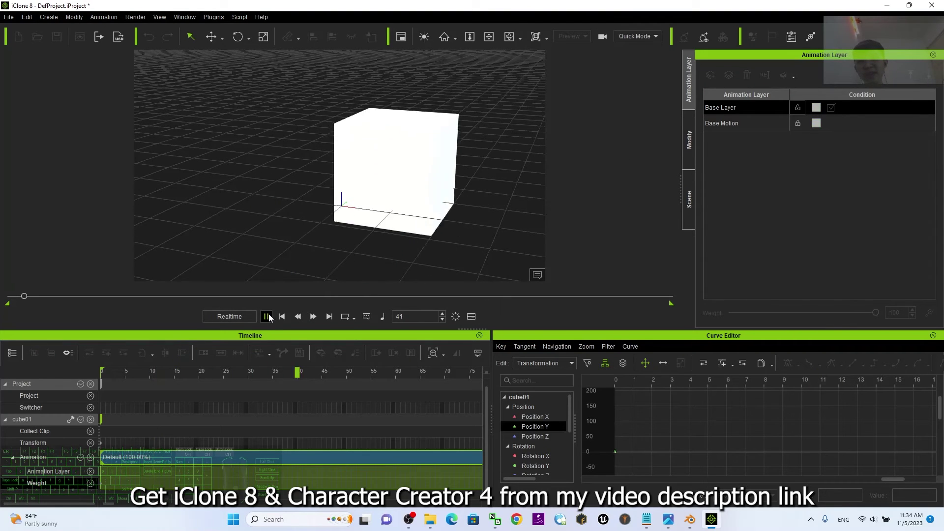
pyautogui.click(281, 317)
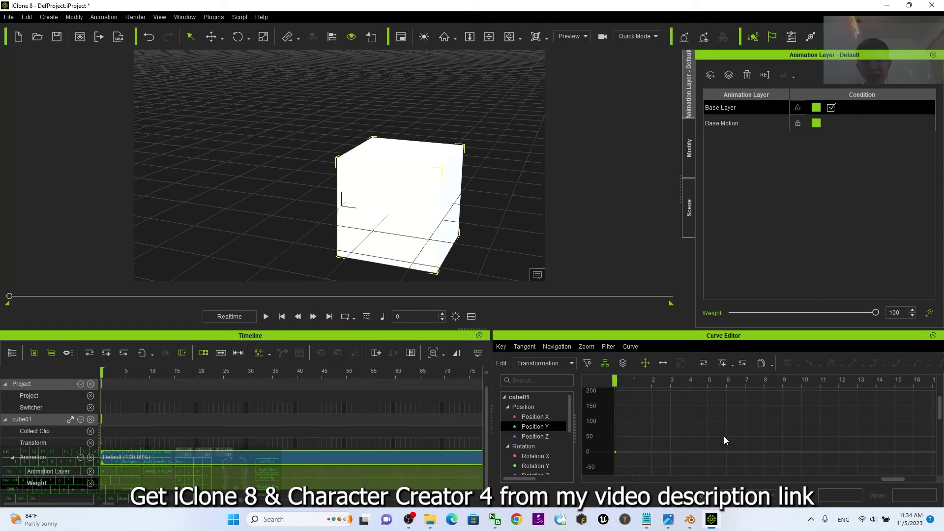
pyautogui.click(690, 520)
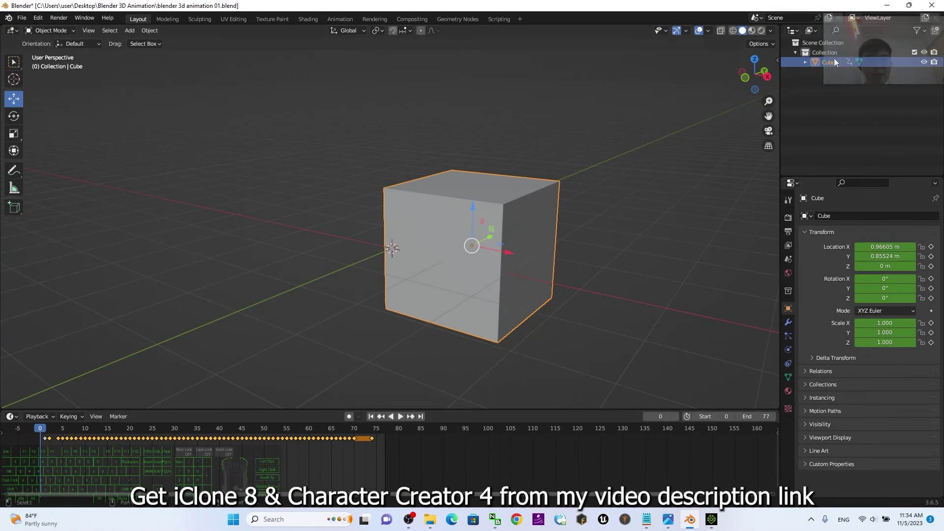
pyautogui.hotkey('alt', 'Tab')
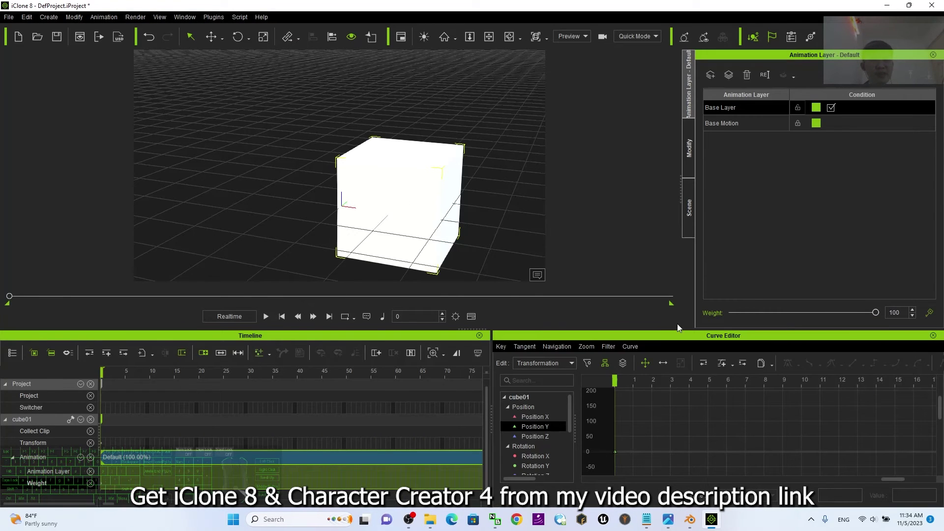
pyautogui.click(668, 519)
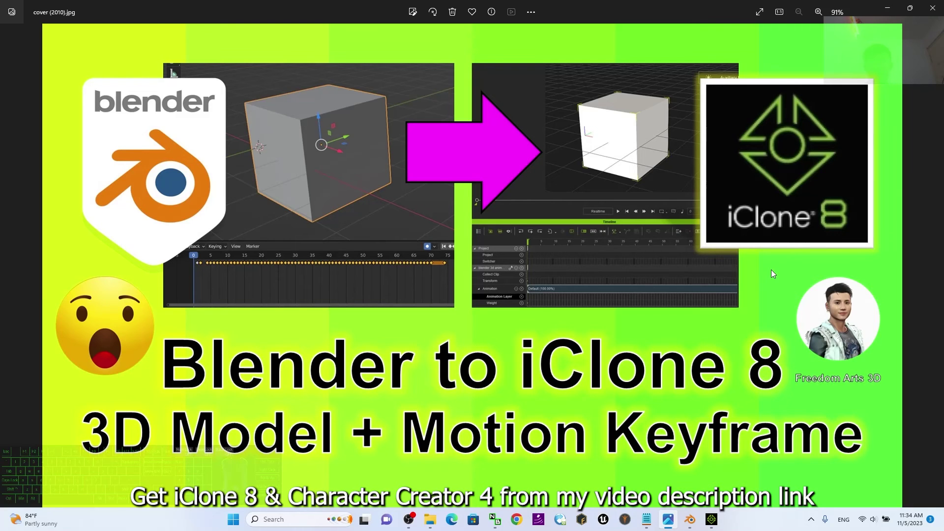
pyautogui.click(710, 520)
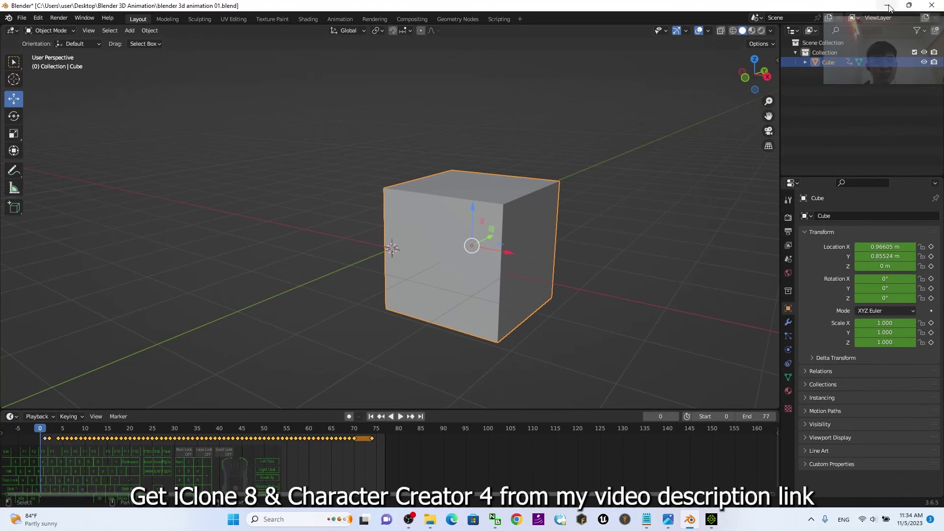
pyautogui.click(889, 7)
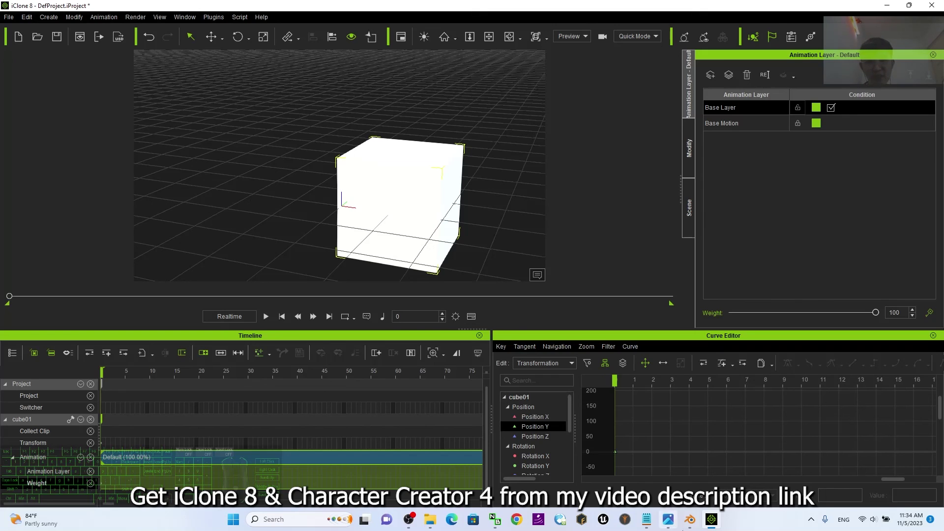
pyautogui.click(266, 316)
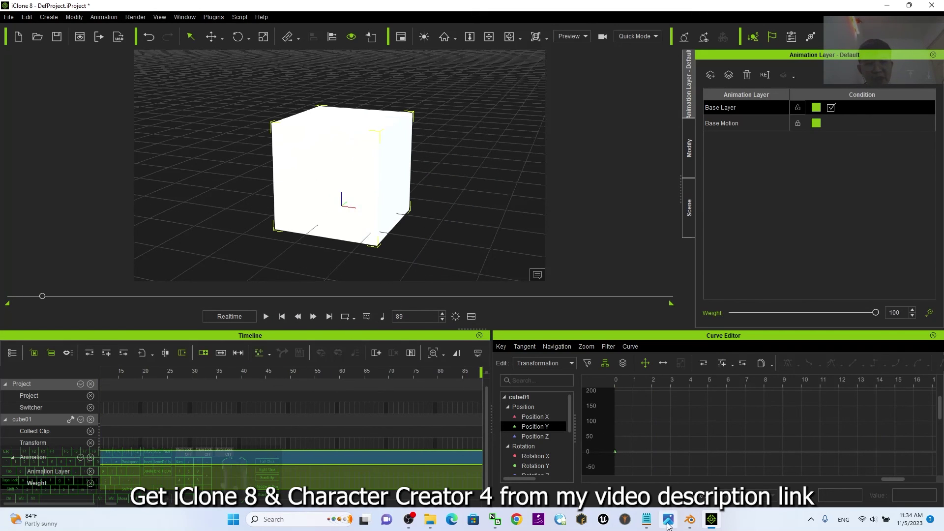
pyautogui.click(668, 520)
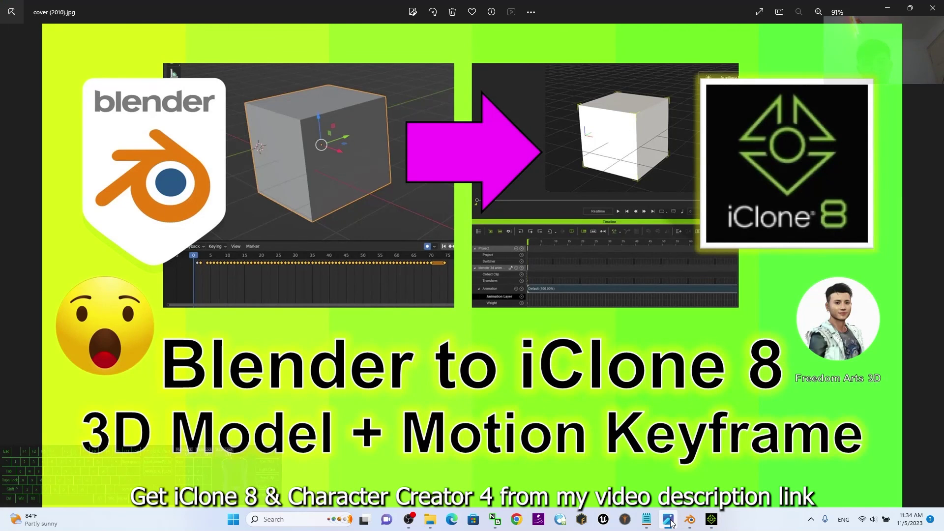